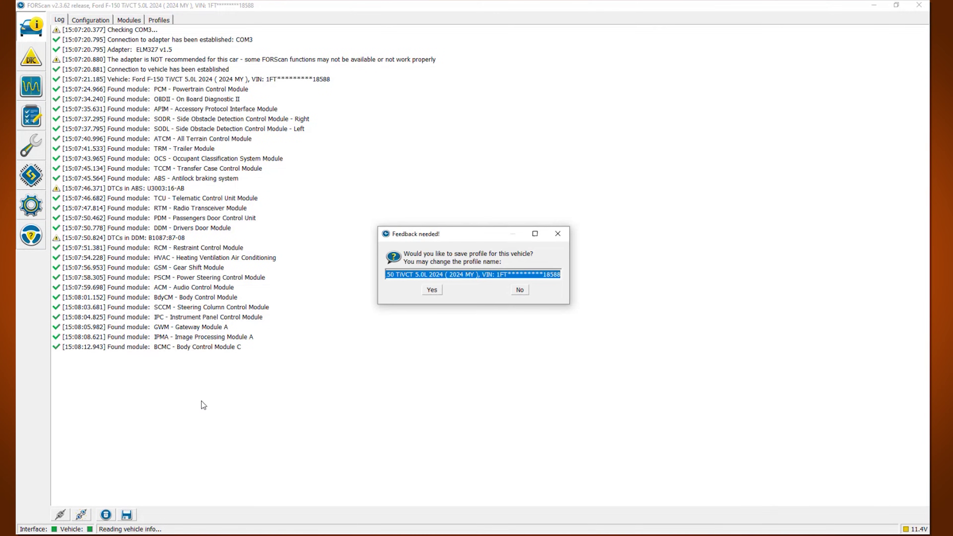
# Step: Save the vehicle profile, show the configuration procedures list, and select DDM Module configuration (AS BUILT)
pyautogui.click(436, 293)
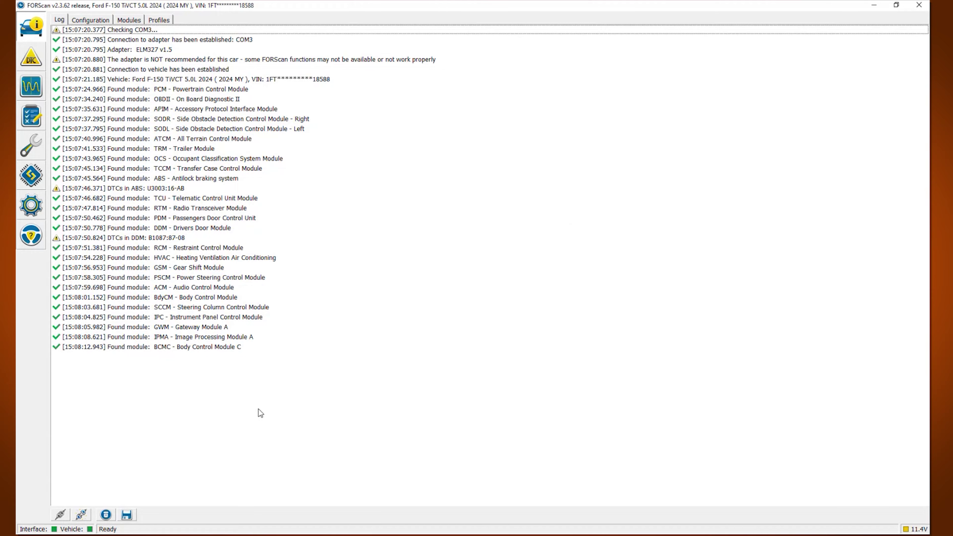
pyautogui.click(39, 180)
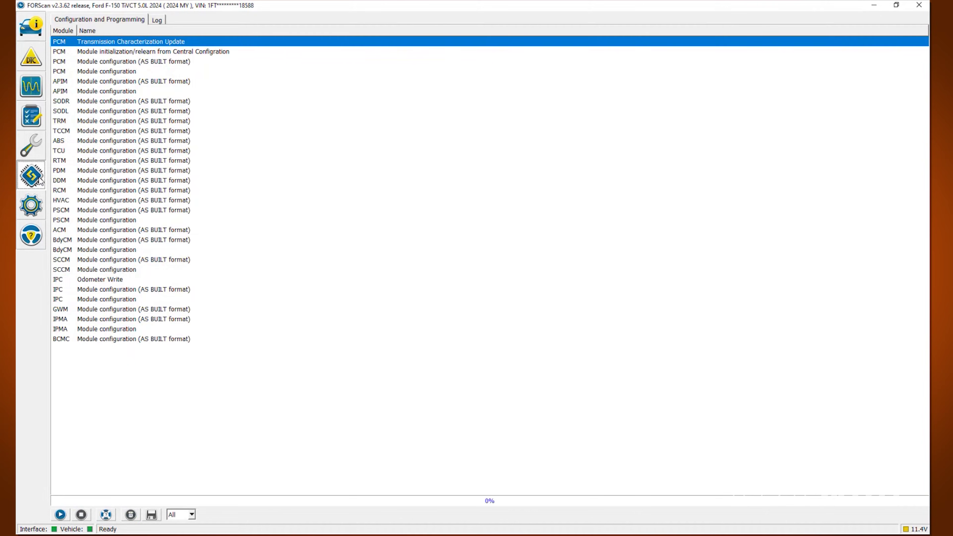
pyautogui.click(158, 19)
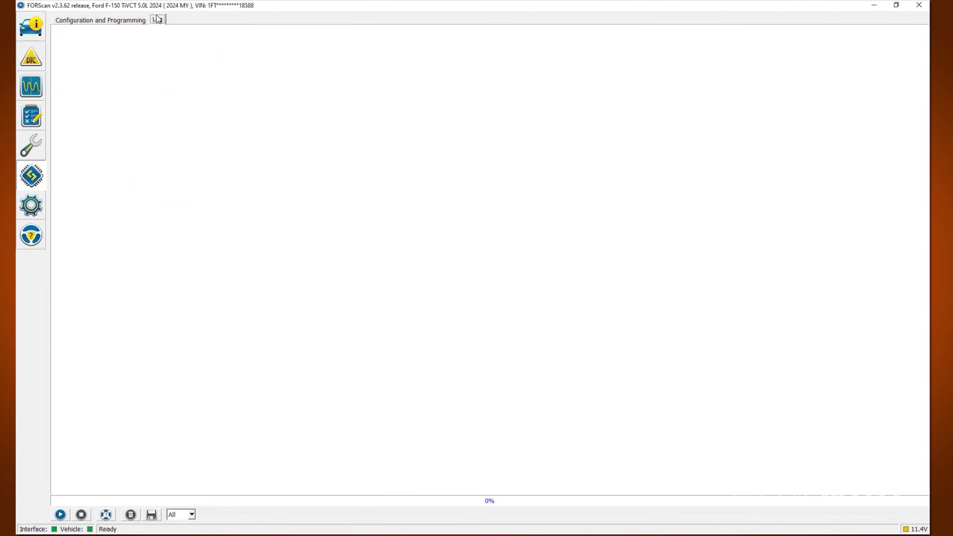
pyautogui.click(125, 19)
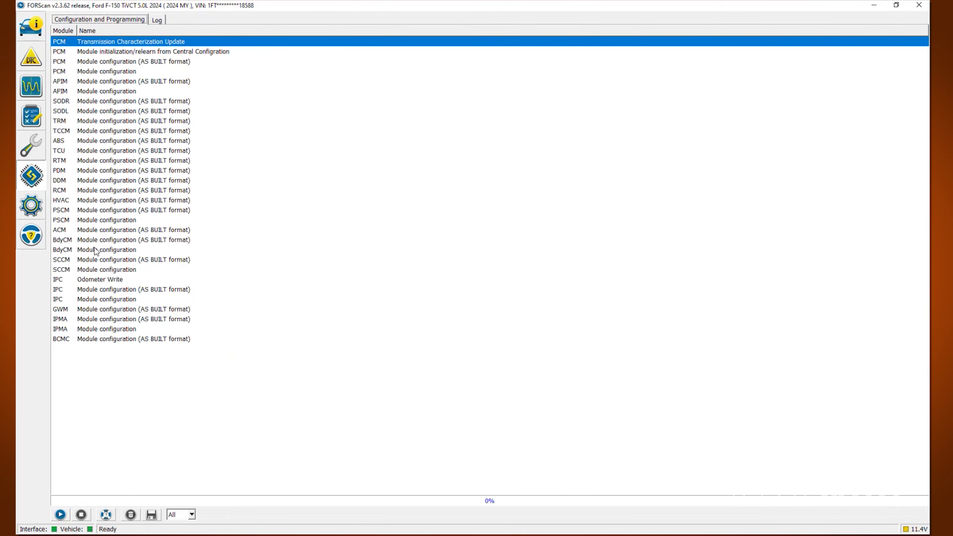
pyautogui.click(87, 181)
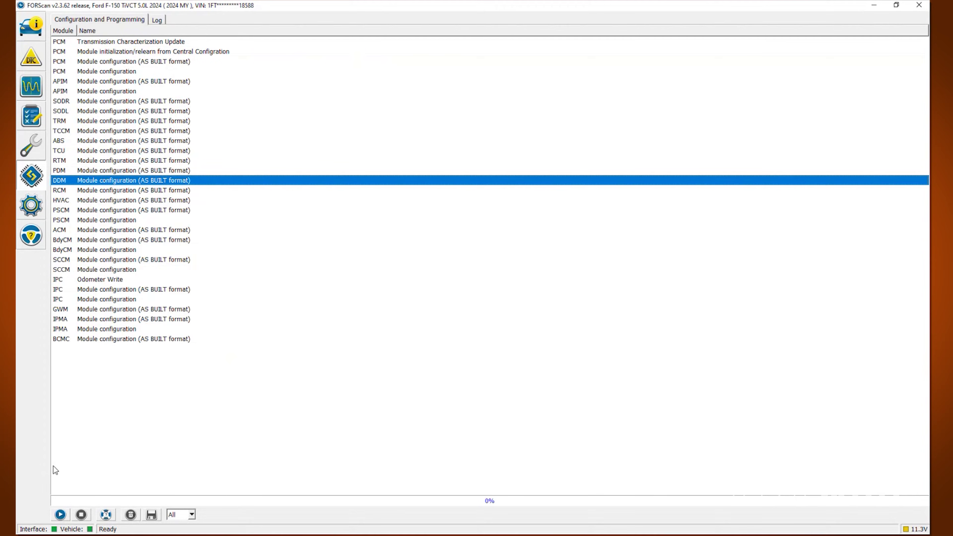
# Step: Run the DDM AS BUILT procedure and back up all its blocks to an .abt file
pyautogui.click(59, 516)
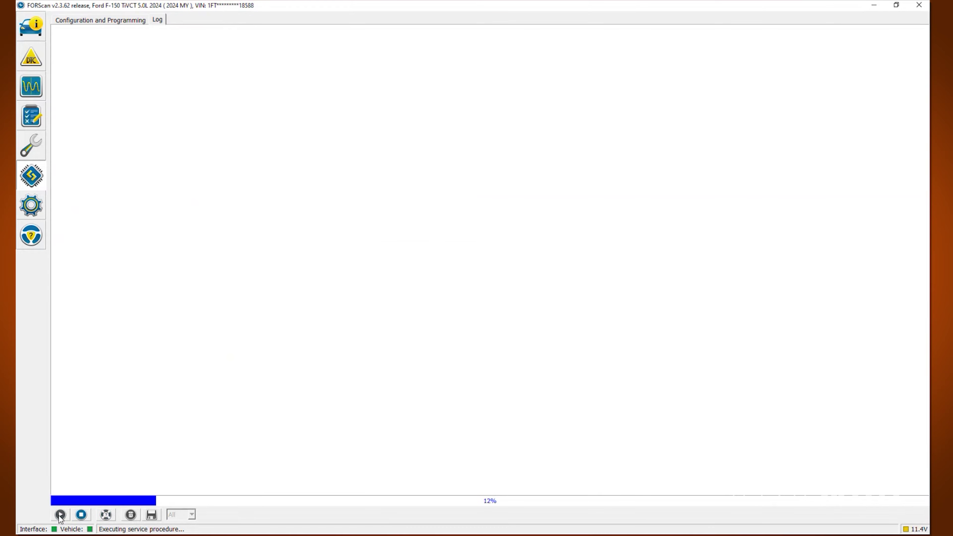
pyautogui.click(386, 304)
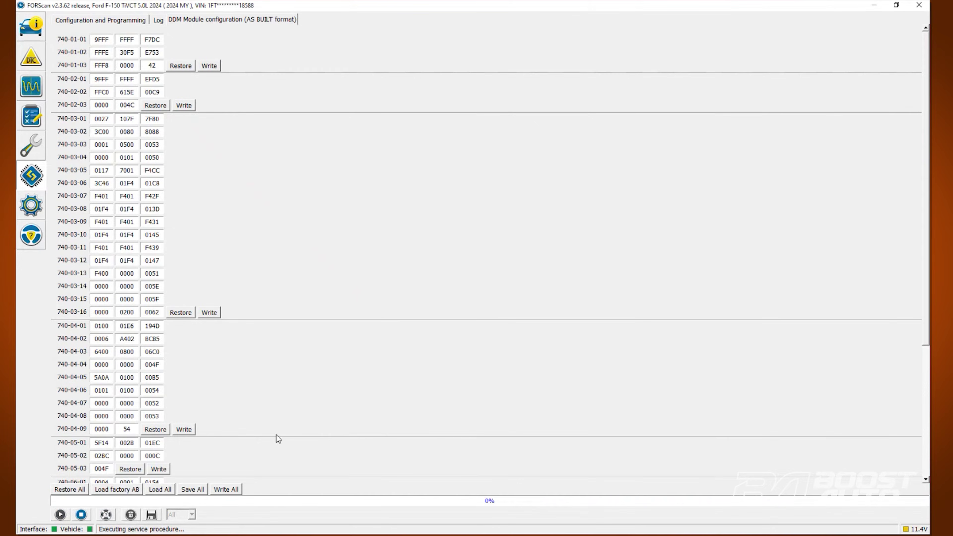
pyautogui.click(193, 490)
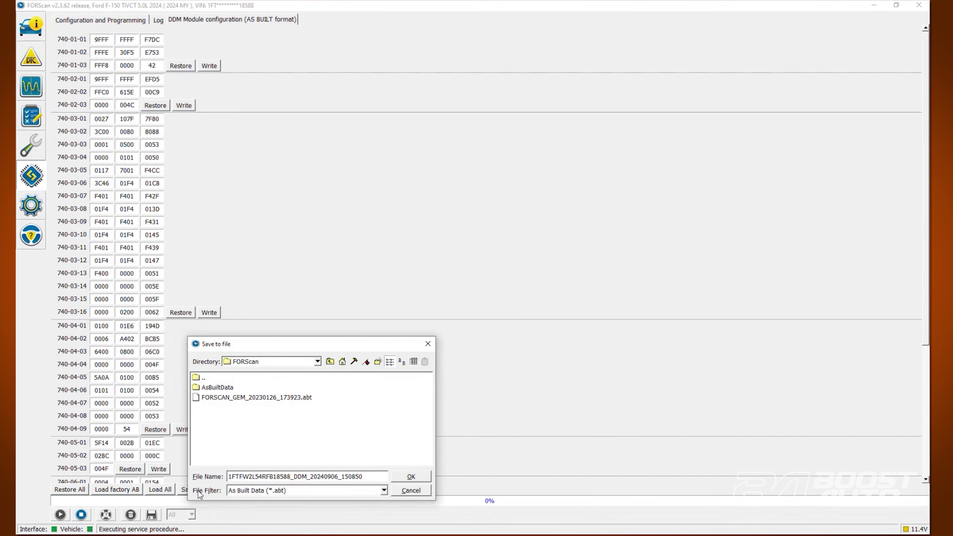
pyautogui.click(409, 475)
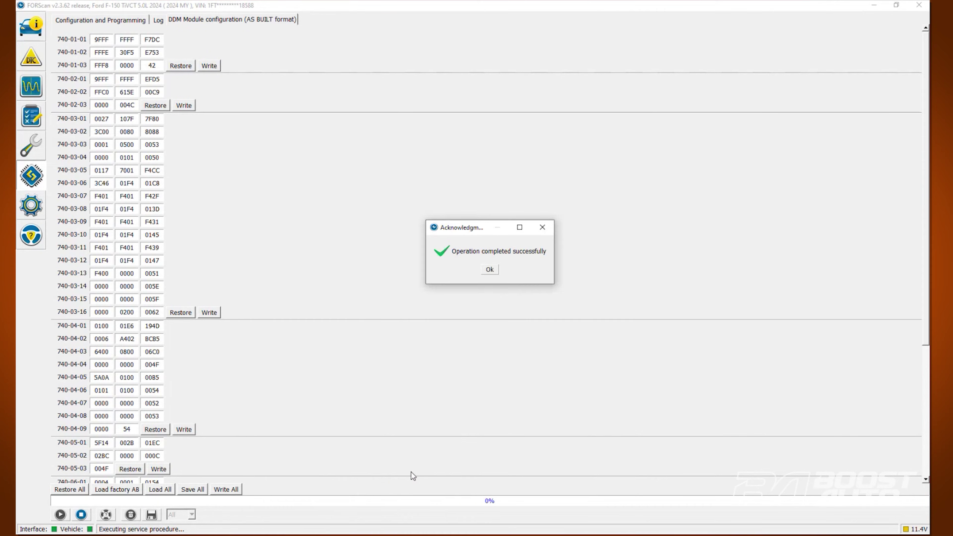
pyautogui.click(490, 270)
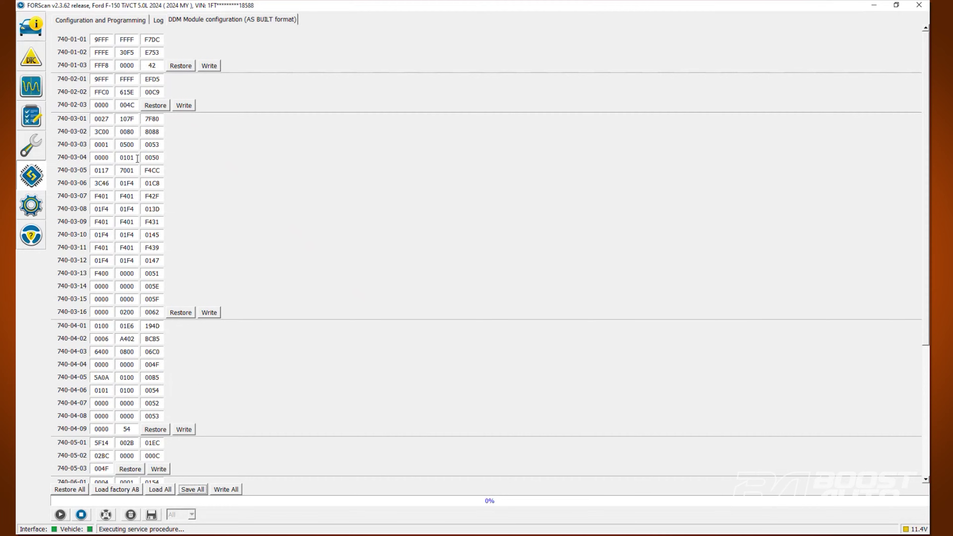
# Step: Set the first values of DDM blocks 740-03-04 and 740-04-06 to 0100
pyautogui.click(101, 158)
pyautogui.write('0100')
pyautogui.press('Tab')
pyautogui.click(108, 391)
pyautogui.press('BackSpace')
pyautogui.write('0')
pyautogui.press('Tab')
# Step: Set 740-04-07's first value to 0300 and restore 740-04-06's middle value to 0100
pyautogui.click(102, 403)
pyautogui.write('300')
pyautogui.press('BackSpace')
pyautogui.write('1')
pyautogui.press('Tab')
# Step: Write all DDM blocks with corrected checksums, stop the procedure, and return to the procedure list
pyautogui.click(239, 490)
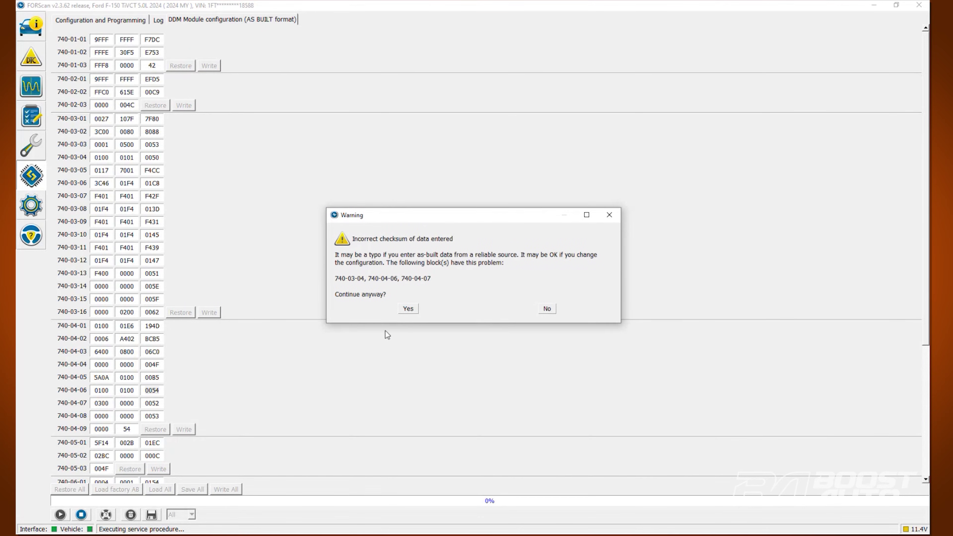
pyautogui.click(409, 308)
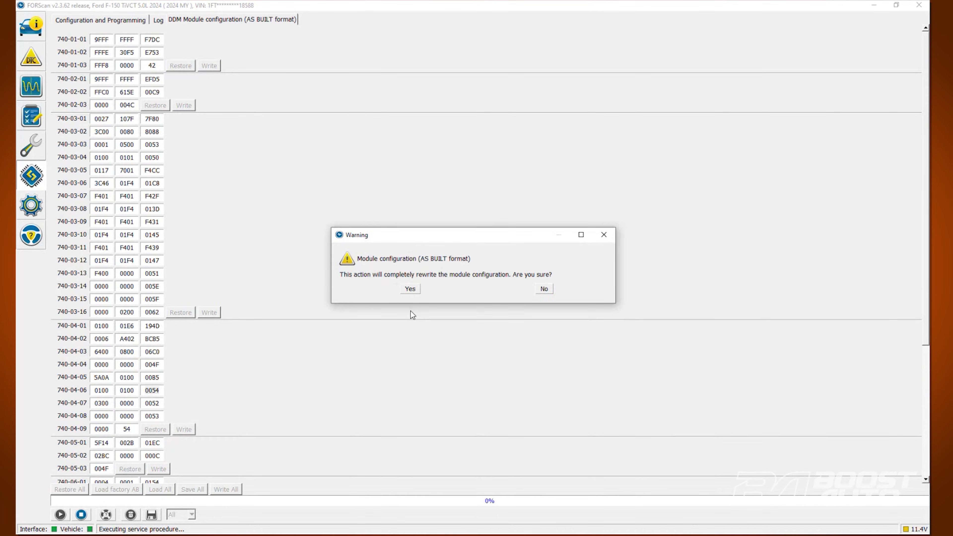
pyautogui.click(411, 289)
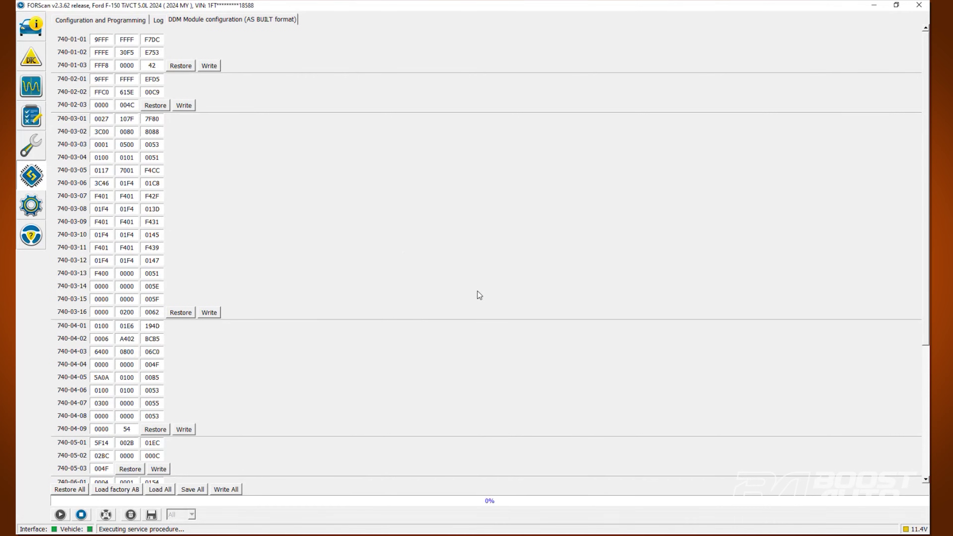
pyautogui.click(83, 518)
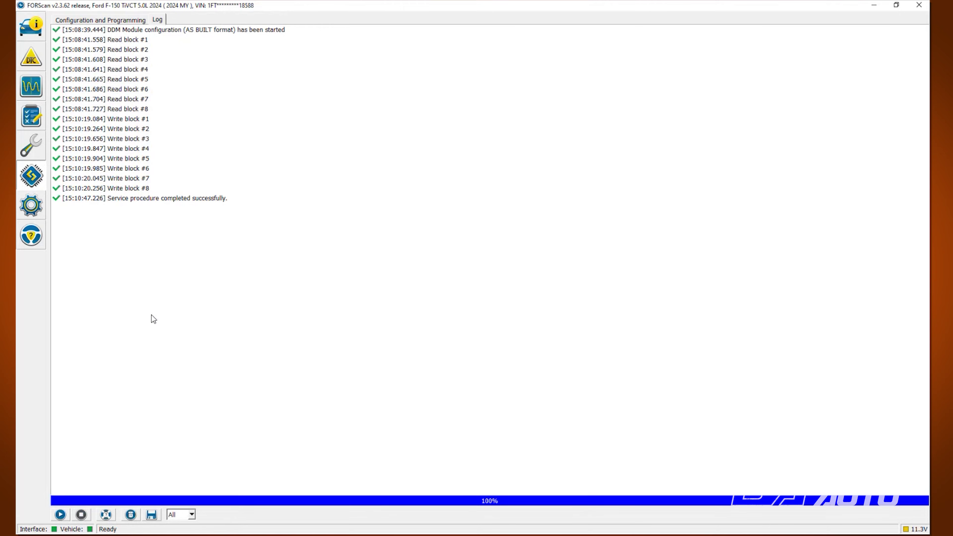
pyautogui.click(129, 21)
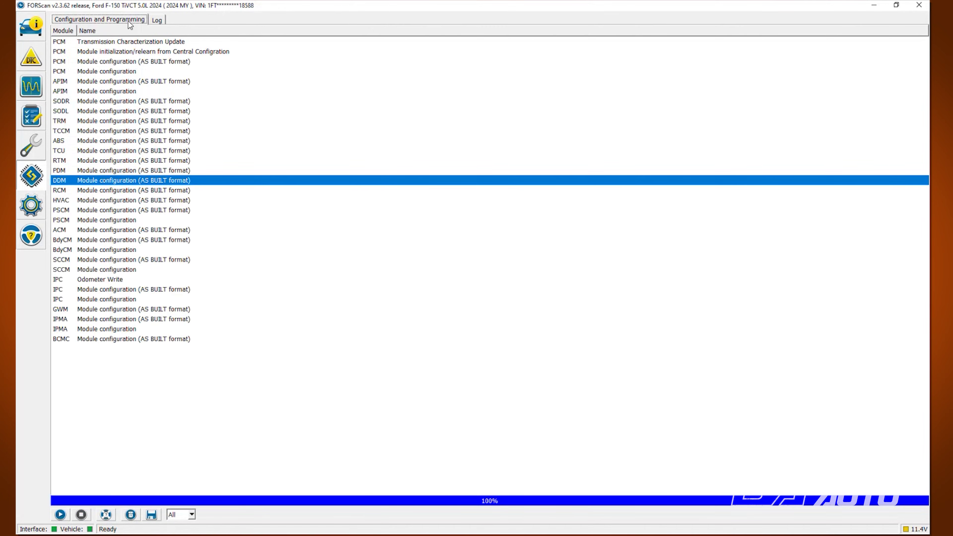
# Step: Run PDM Module configuration (AS BUILT) and back up all its blocks to an .abt file
pyautogui.click(147, 170)
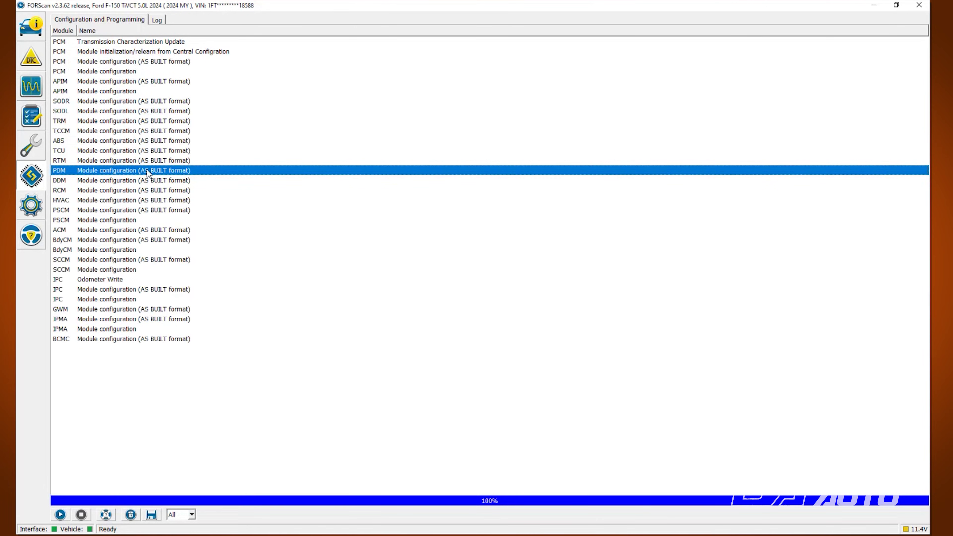
pyautogui.click(60, 515)
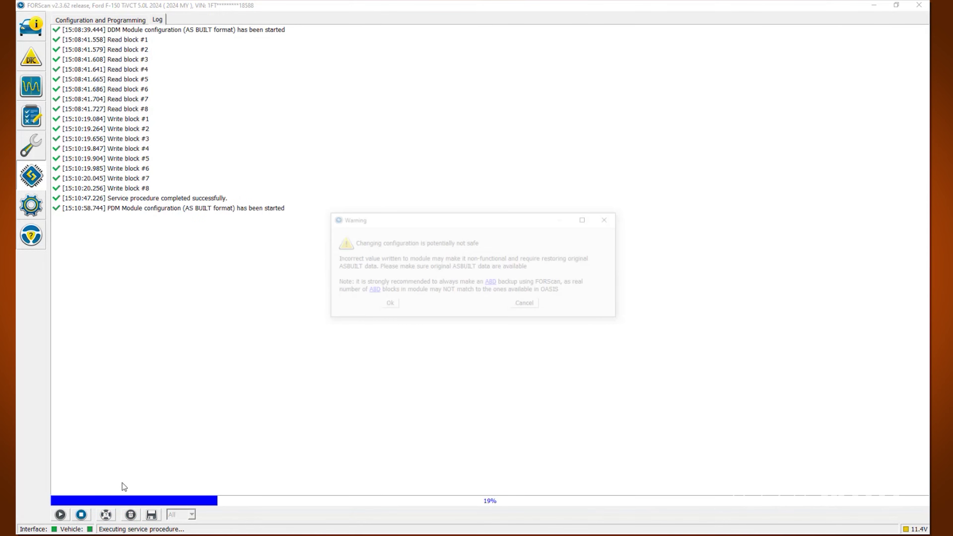
pyautogui.click(388, 306)
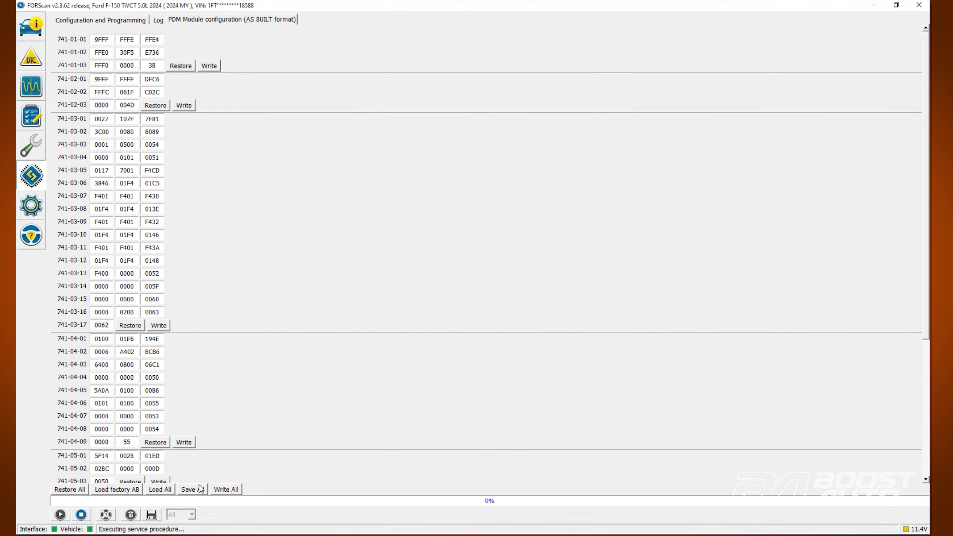
pyautogui.click(201, 489)
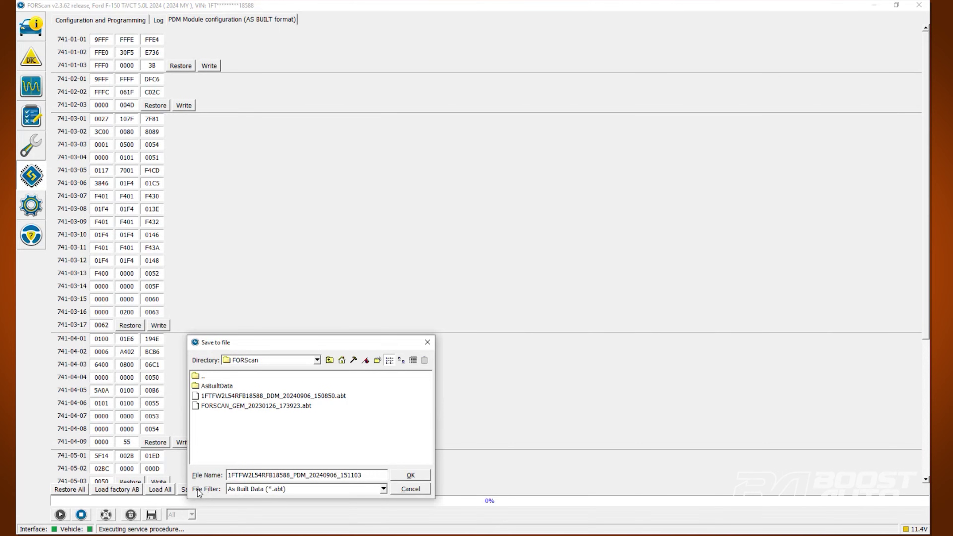
pyautogui.click(411, 475)
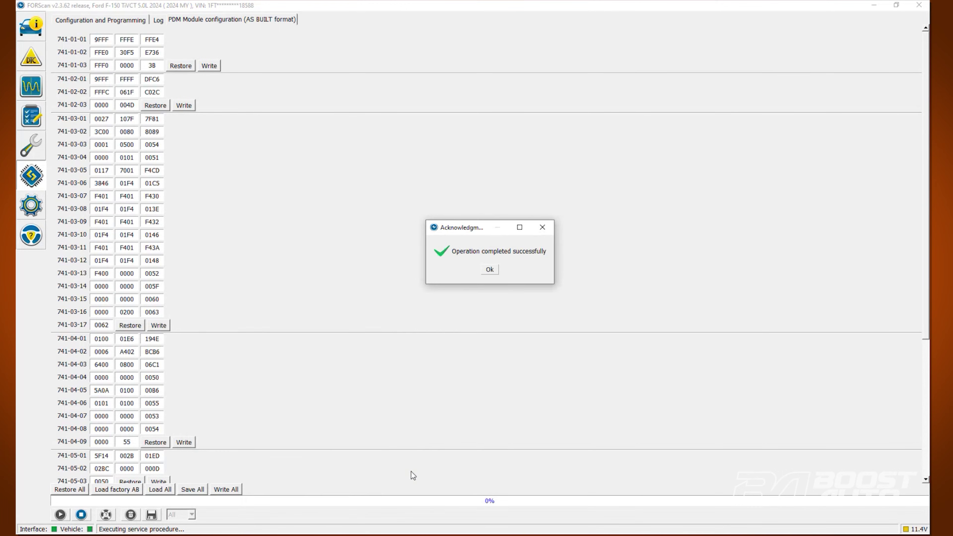
pyautogui.click(483, 270)
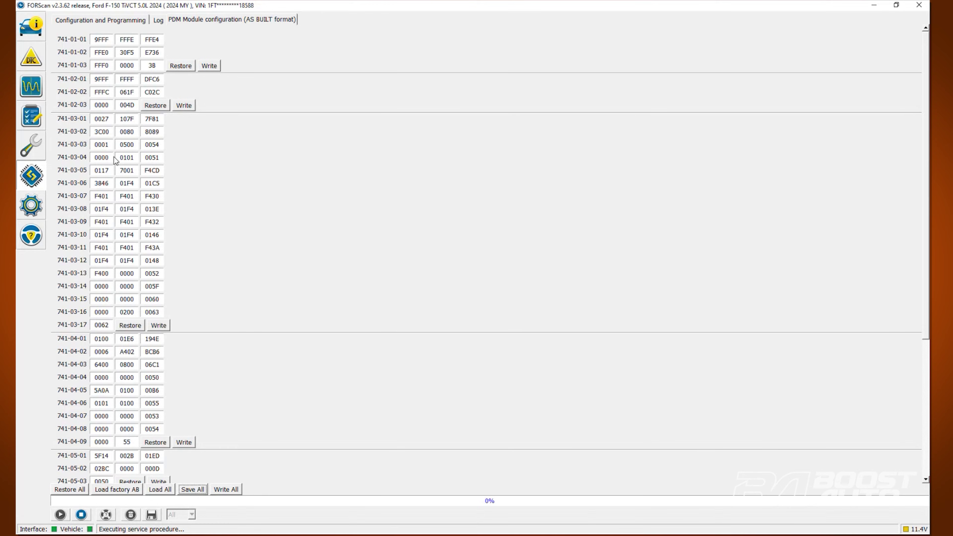
# Step: Set the first values of PDM blocks 741-03-04 and 741-04-06 to 0100
pyautogui.click(104, 158)
pyautogui.write('100')
pyautogui.click(111, 403)
pyautogui.press('BackSpace')
pyautogui.write('0')
pyautogui.press('Tab')
# Step: Set 741-04-07's first value to 0300 and start writing all PDM blocks
pyautogui.click(102, 415)
pyautogui.press('BackSpace')
pyautogui.write('3')
pyautogui.click(128, 404)
pyautogui.click(235, 490)
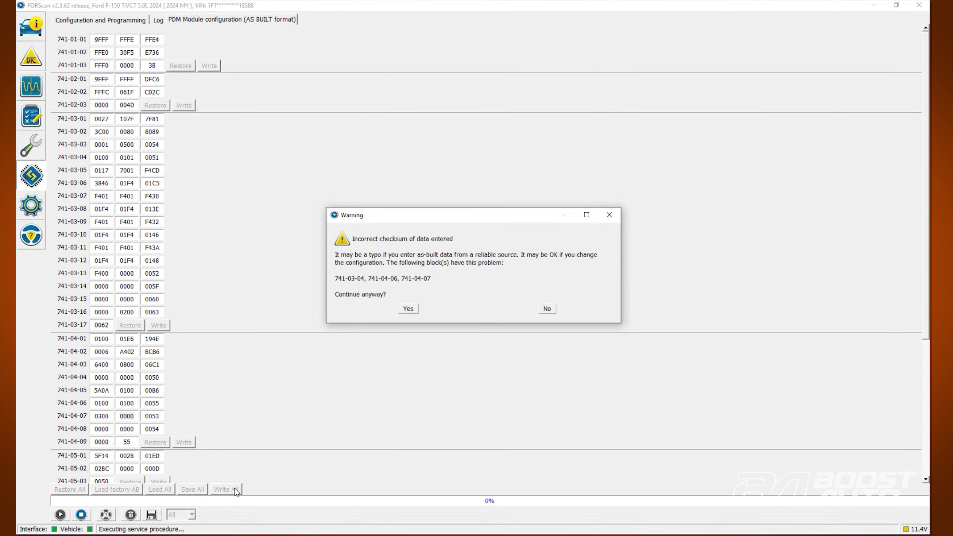
# Step: Accept the checksum and rewrite warnings to program the PDM blocks, then stop the procedure
pyautogui.click(408, 308)
pyautogui.click(409, 289)
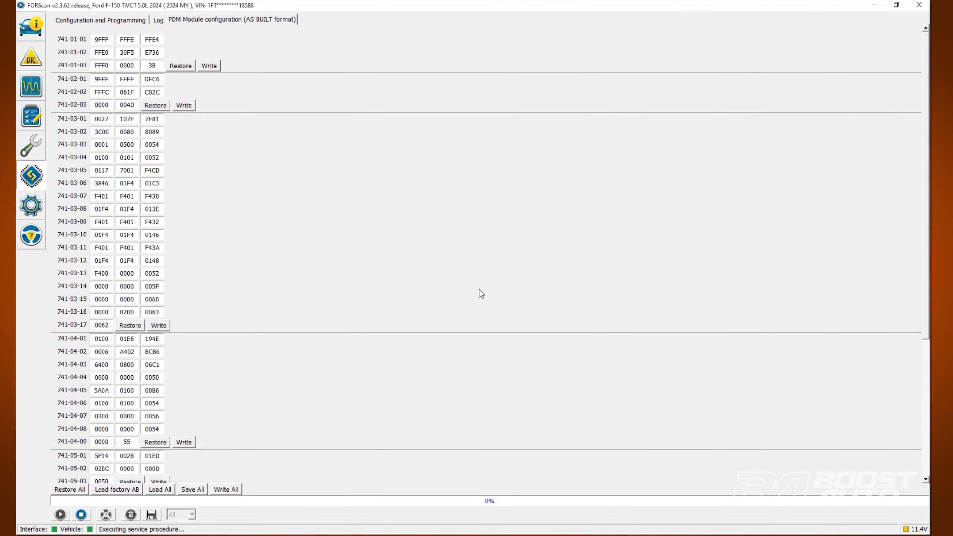
pyautogui.click(81, 515)
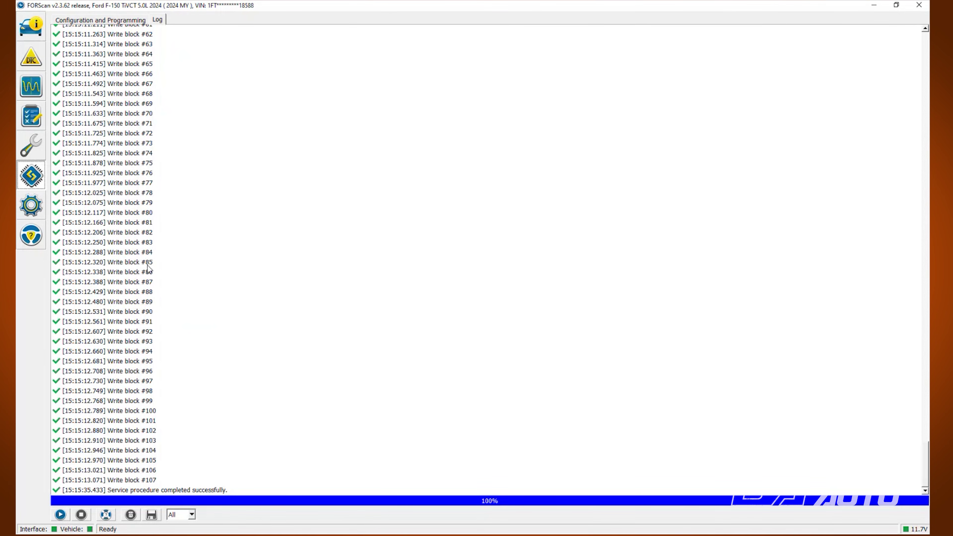
# Step: Return to the vehicle log to review the successful DTC reset
pyautogui.click(30, 28)
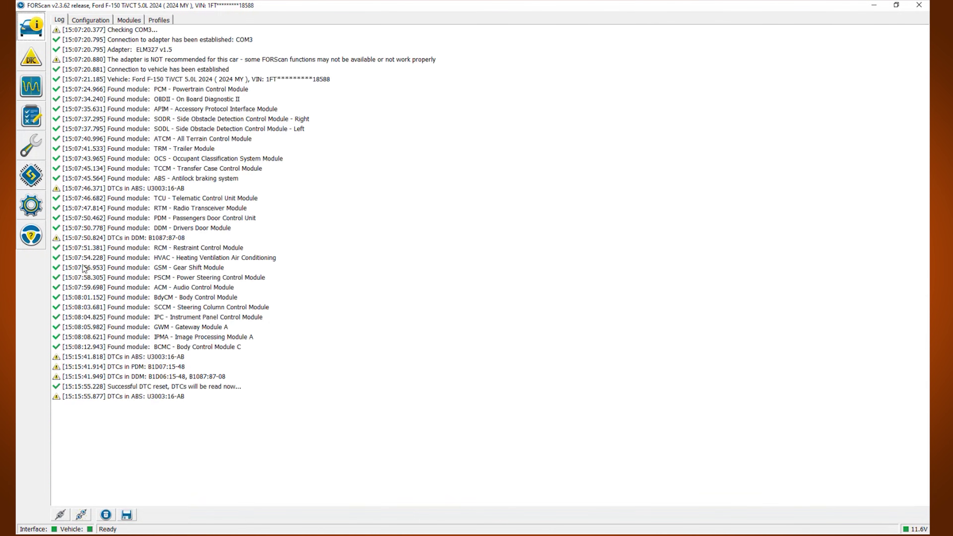